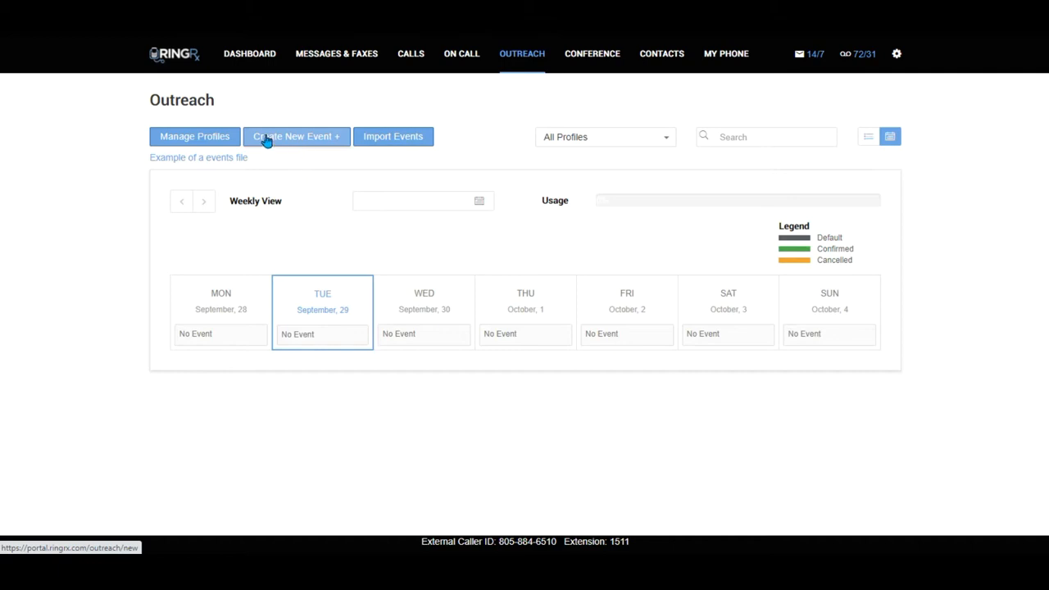
Open Manage Profiles from the Outreach page
{"action": "left_click", "coordinate": [218, 138]}
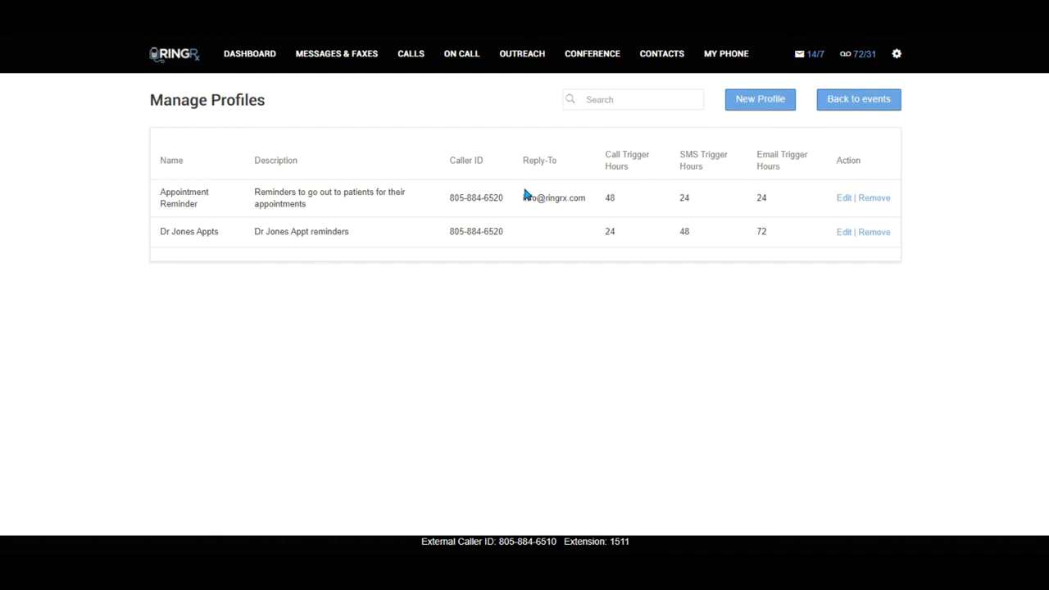
Open the Appointment Reminder row of Manage Profiles for editing
{"action": "left_click", "coordinate": [846, 201]}
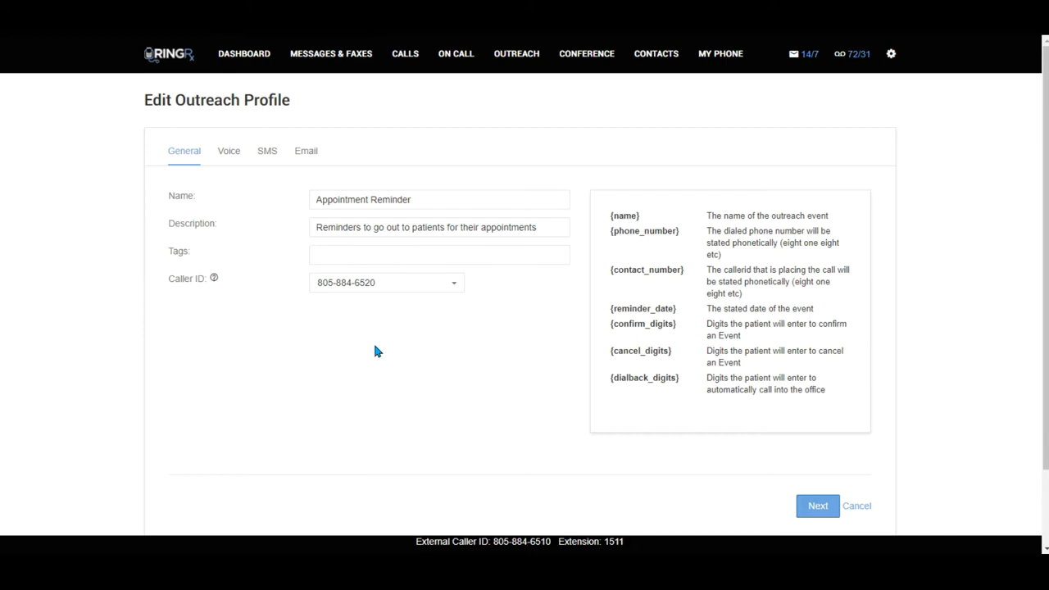
Show the voice settings and enlarge the Message 1 box to reveal the full reminder script
{"action": "left_click", "coordinate": [438, 200]}
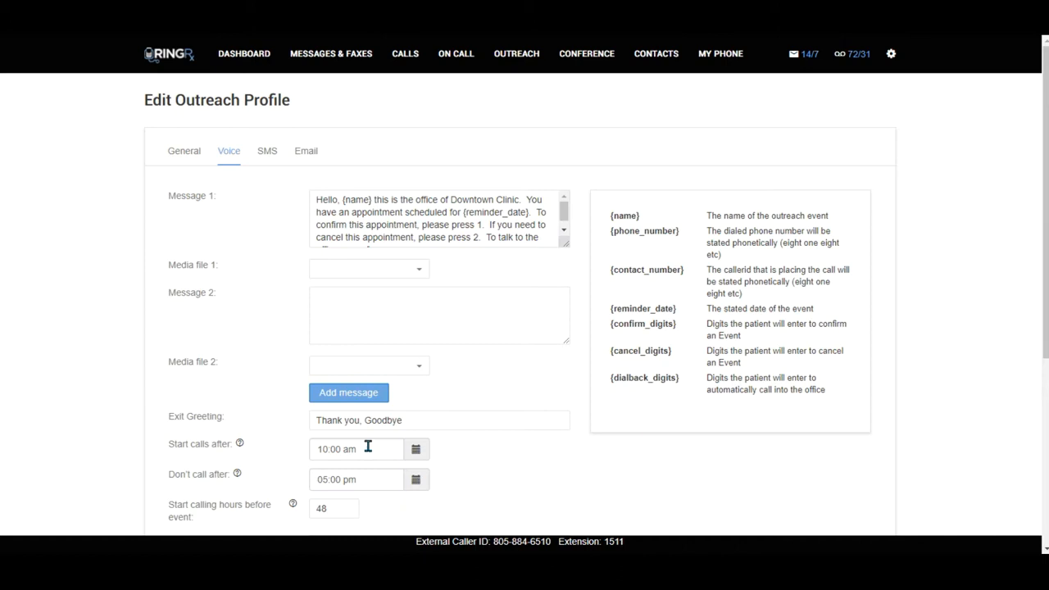
{"action": "left_click", "coordinate": [388, 213]}
{"action": "left_click_drag", "start_coordinate": [566, 243], "coordinate": [565, 292]}
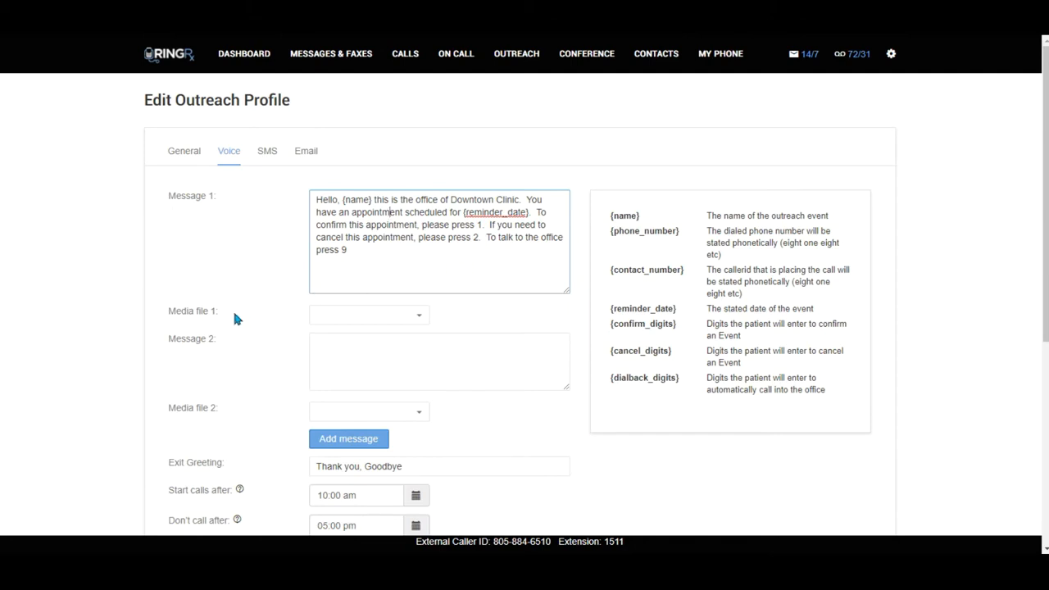
Add a Message 3 slot with its own media file below Media file 2
{"action": "left_click", "coordinate": [324, 439]}
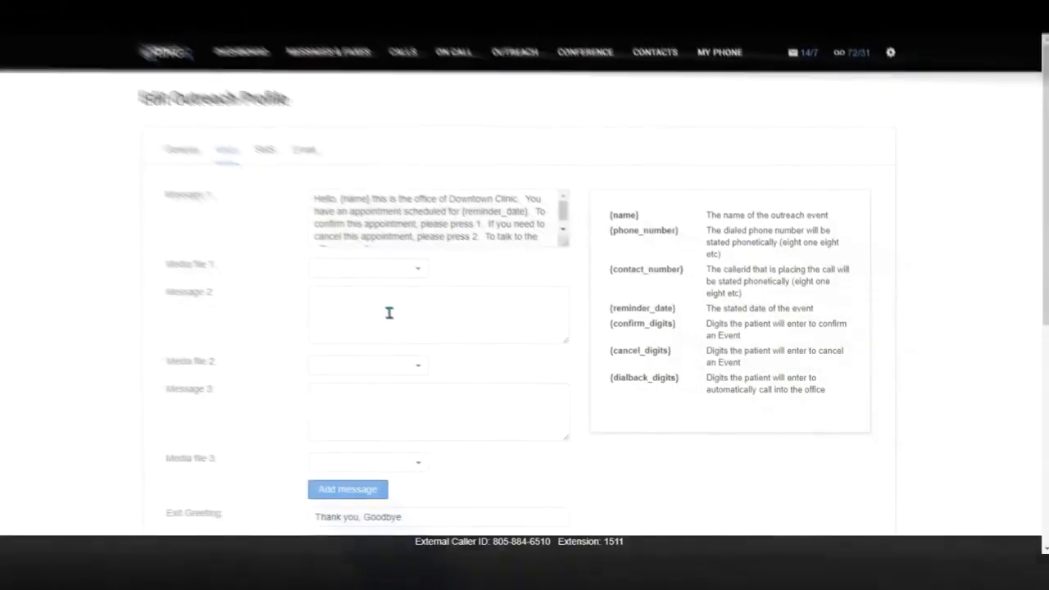
{"action": "scroll", "coordinate": [273, 369], "scroll_direction": "down", "scroll_amount": 3}
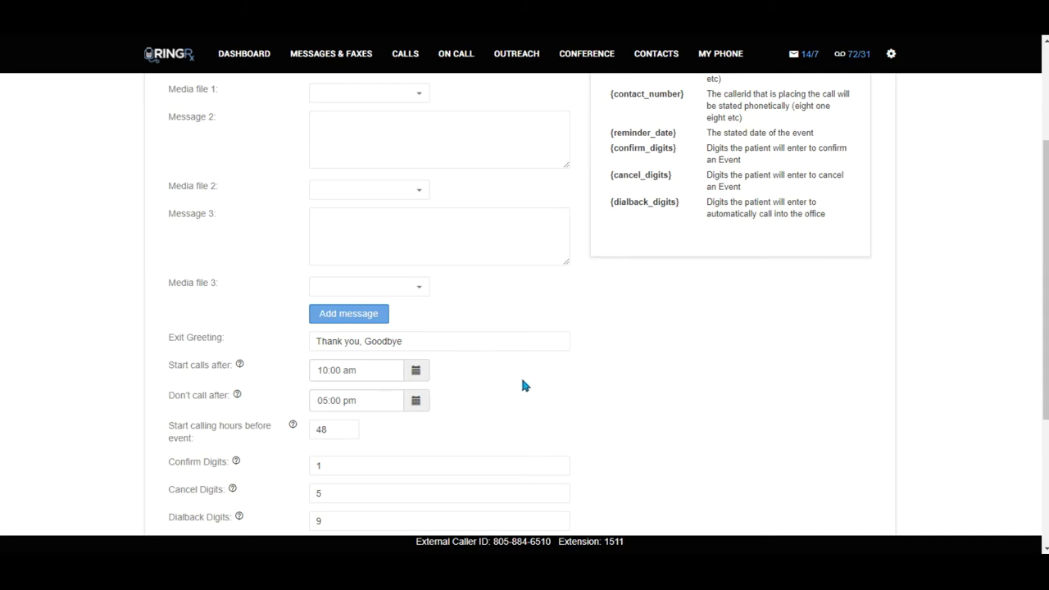
{"action": "scroll", "coordinate": [525, 386], "scroll_direction": "down", "scroll_amount": 1}
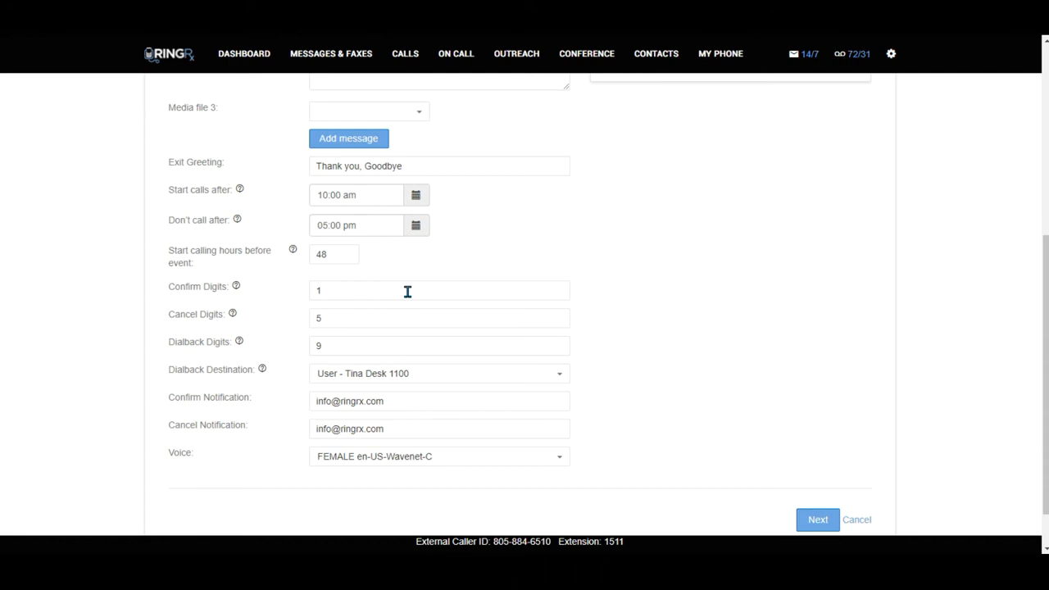
Enter 5 as the Cancel Digits value and review the rest of the voice form
{"action": "left_click", "coordinate": [405, 313]}
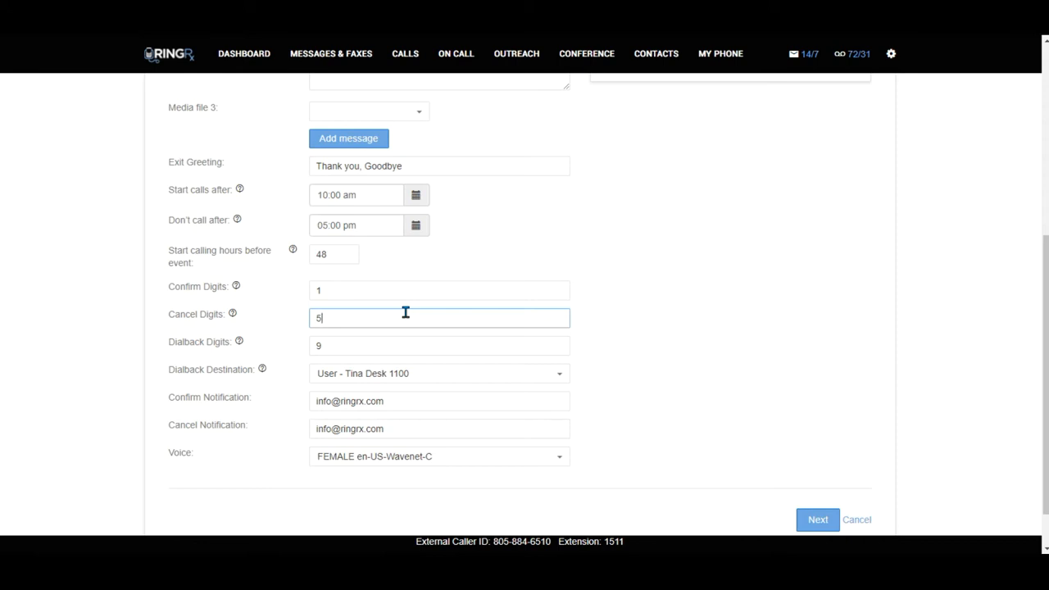
{"action": "scroll", "coordinate": [608, 327], "scroll_direction": "down", "scroll_amount": 1}
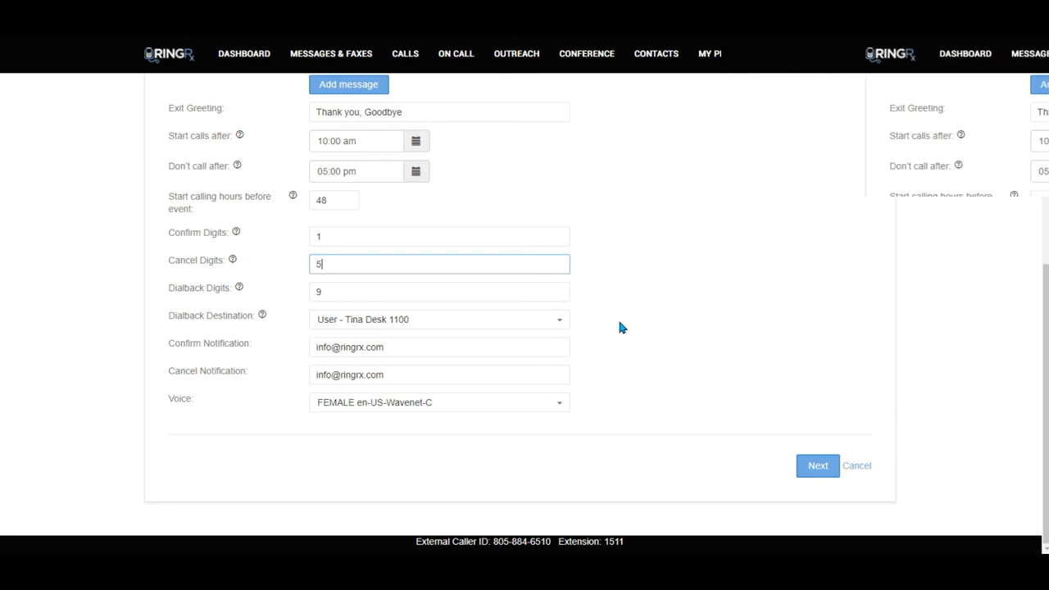
Advance from the voice settings to the profile's SMS settings
{"action": "left_click", "coordinate": [817, 466]}
{"action": "scroll", "coordinate": [415, 342], "scroll_direction": "up", "scroll_amount": 2}
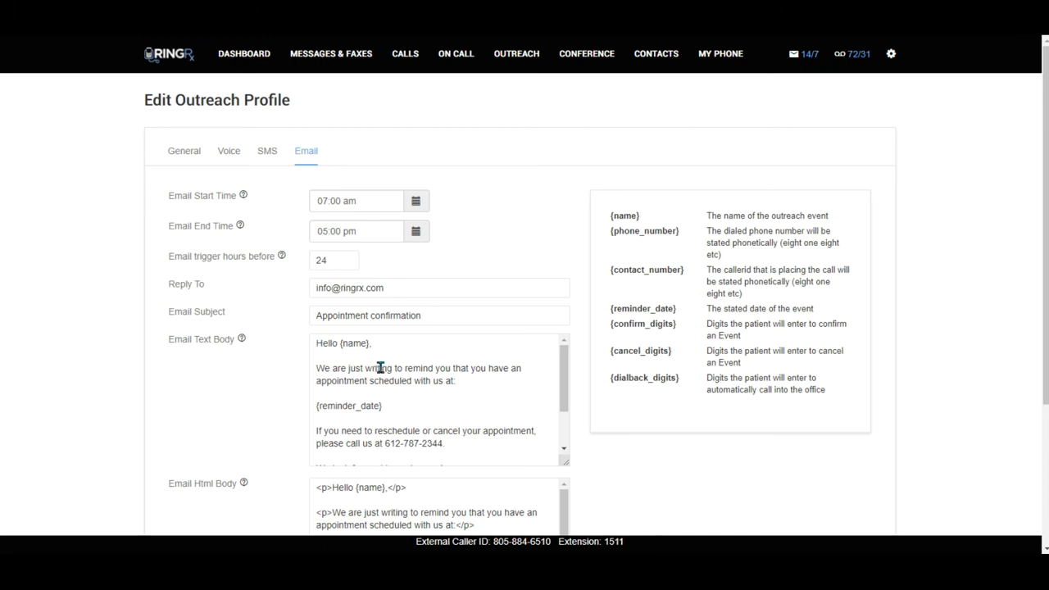
Review the Email Text Body and save the Appointment Reminder profile
{"action": "scroll", "coordinate": [380, 370], "scroll_direction": "down", "scroll_amount": 2}
{"action": "scroll", "coordinate": [380, 370], "scroll_direction": "up", "scroll_amount": 2}
{"action": "left_click_drag", "start_coordinate": [569, 374], "coordinate": [563, 447]}
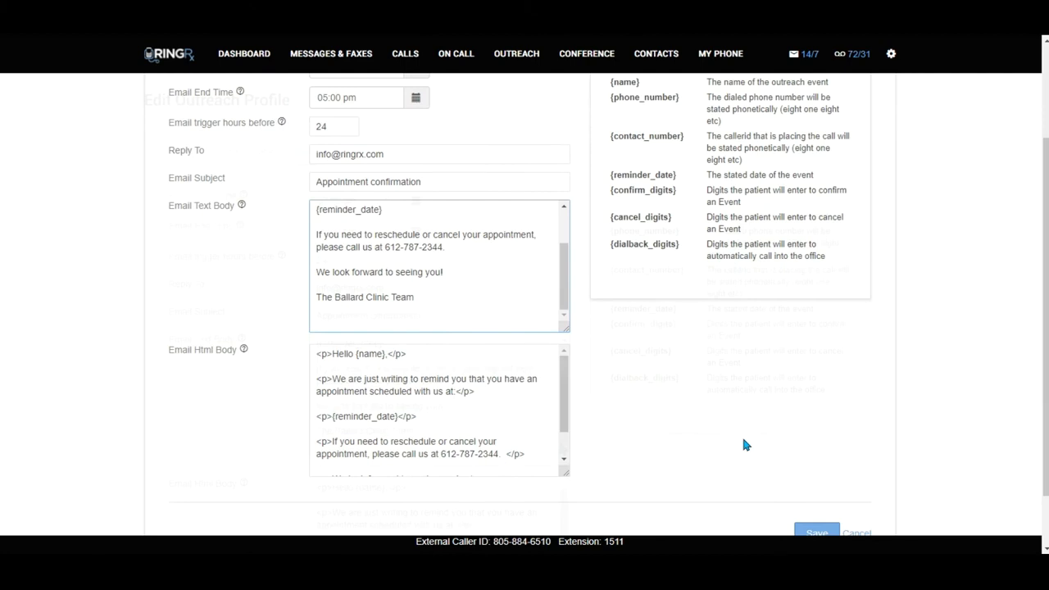
{"action": "scroll", "coordinate": [745, 444], "scroll_direction": "down", "scroll_amount": 1}
{"action": "left_click", "coordinate": [812, 467]}
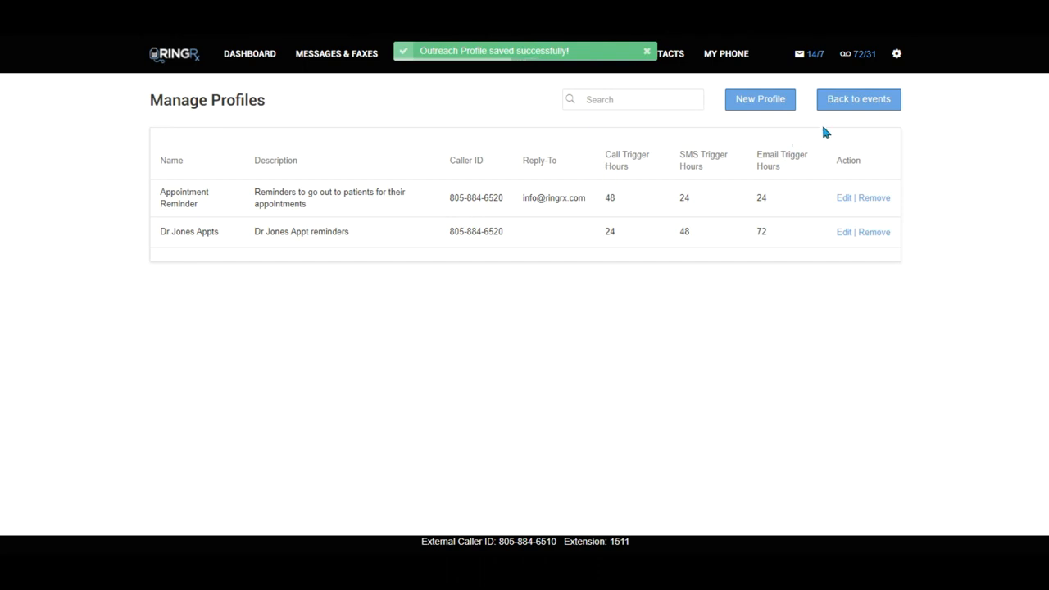
Start a new outreach event from the calendar and enter the contact's name
{"action": "left_click", "coordinate": [849, 102]}
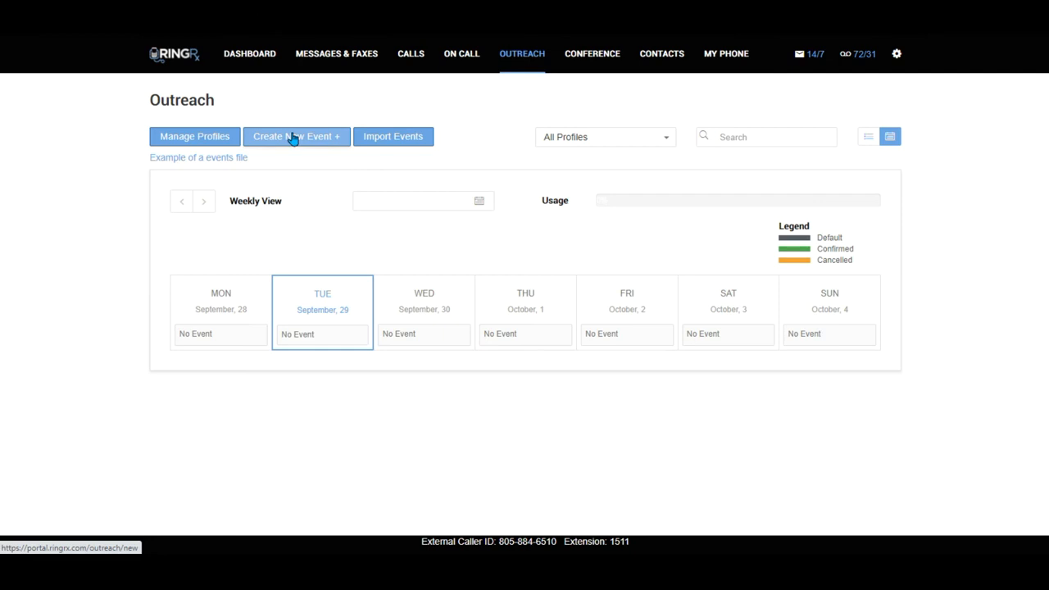
{"action": "left_click", "coordinate": [293, 137]}
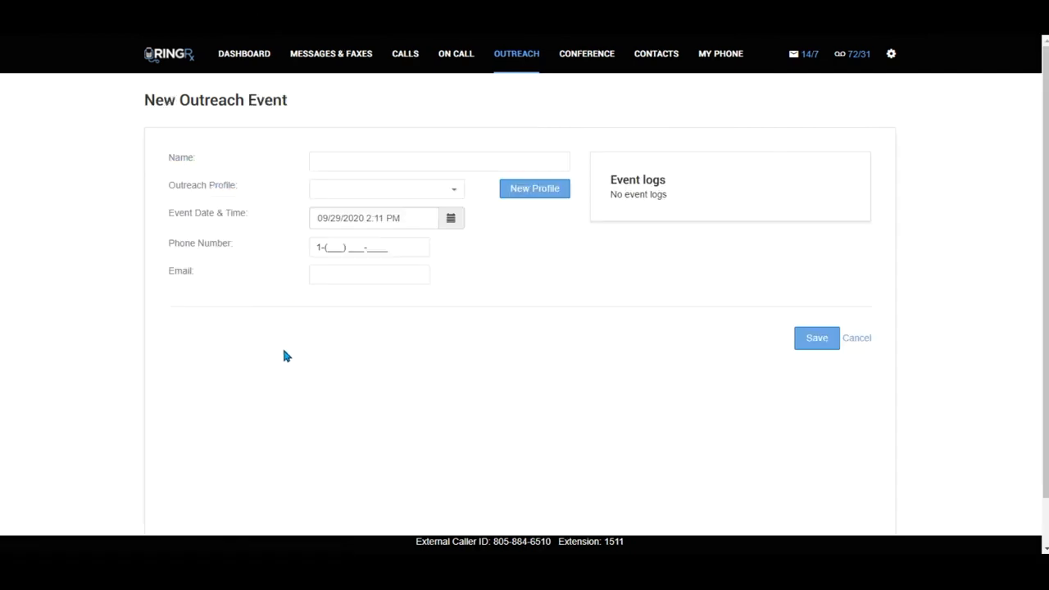
{"action": "left_click", "coordinate": [326, 157]}
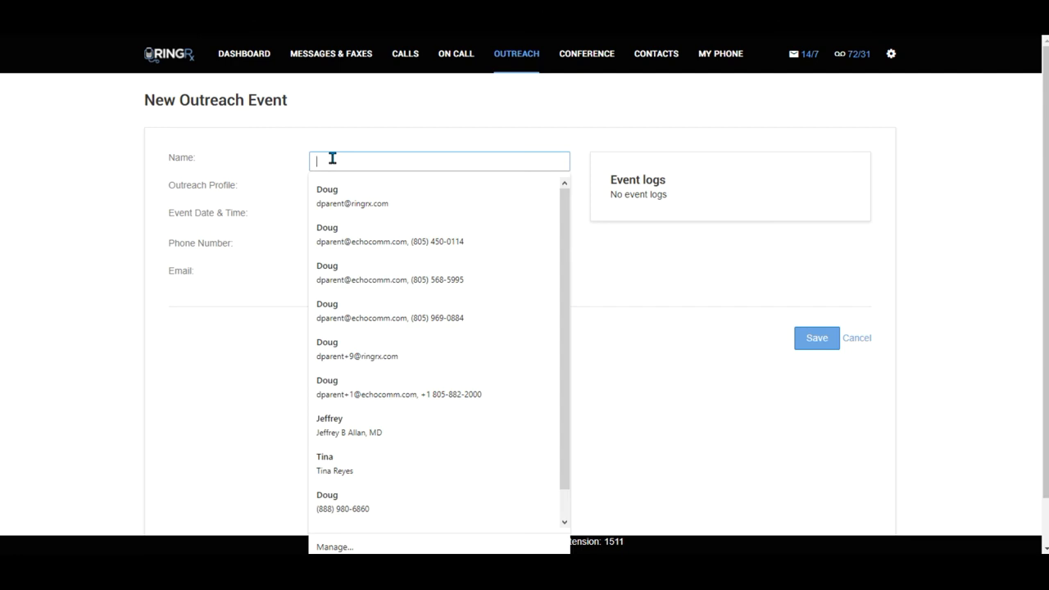
Assign the Appointment Reminder outreach profile to the new event
{"action": "left_click", "coordinate": [251, 184]}
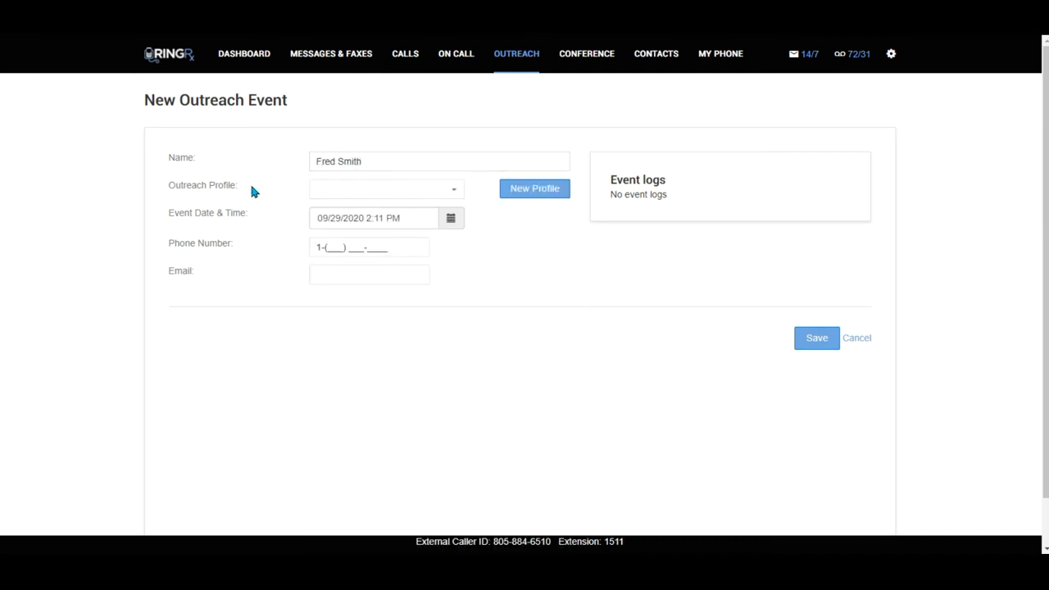
{"action": "left_click", "coordinate": [344, 191]}
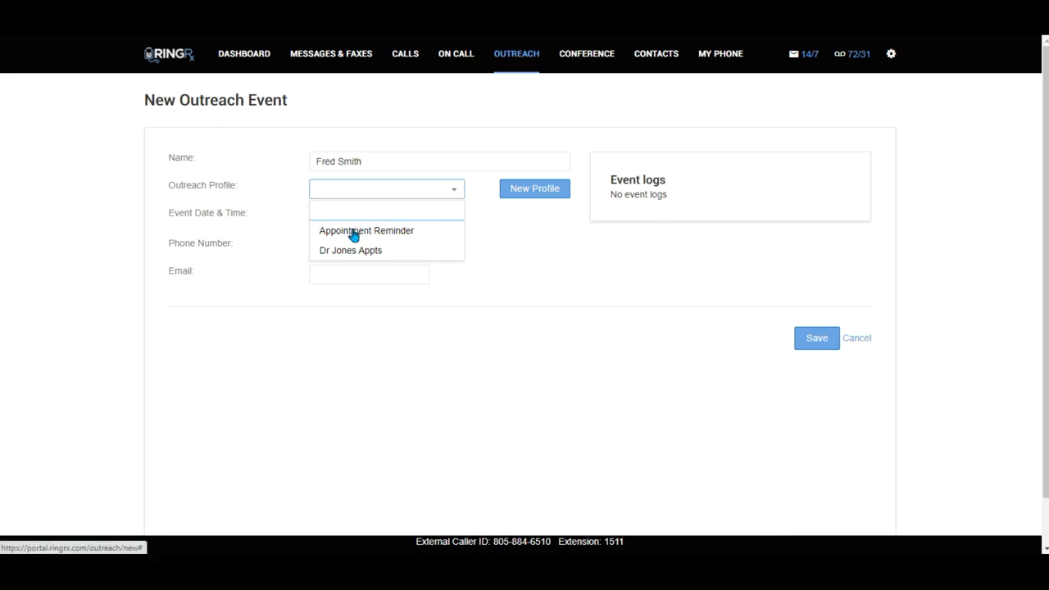
{"action": "left_click", "coordinate": [353, 232]}
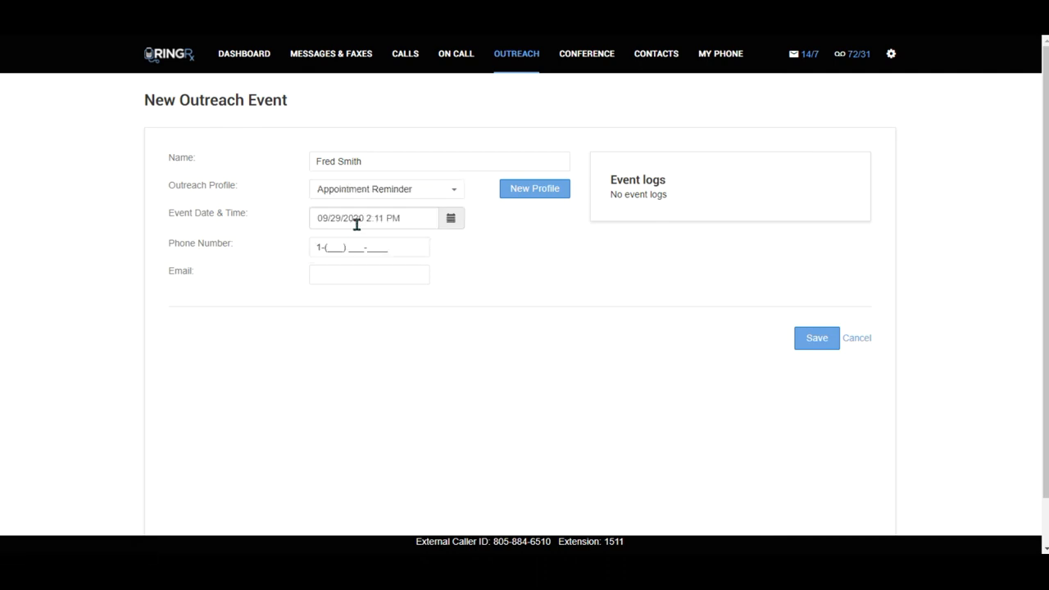
Pick October 3, 2020 and 2:00 PM in the event's date and time picker
{"action": "left_click", "coordinate": [450, 221]}
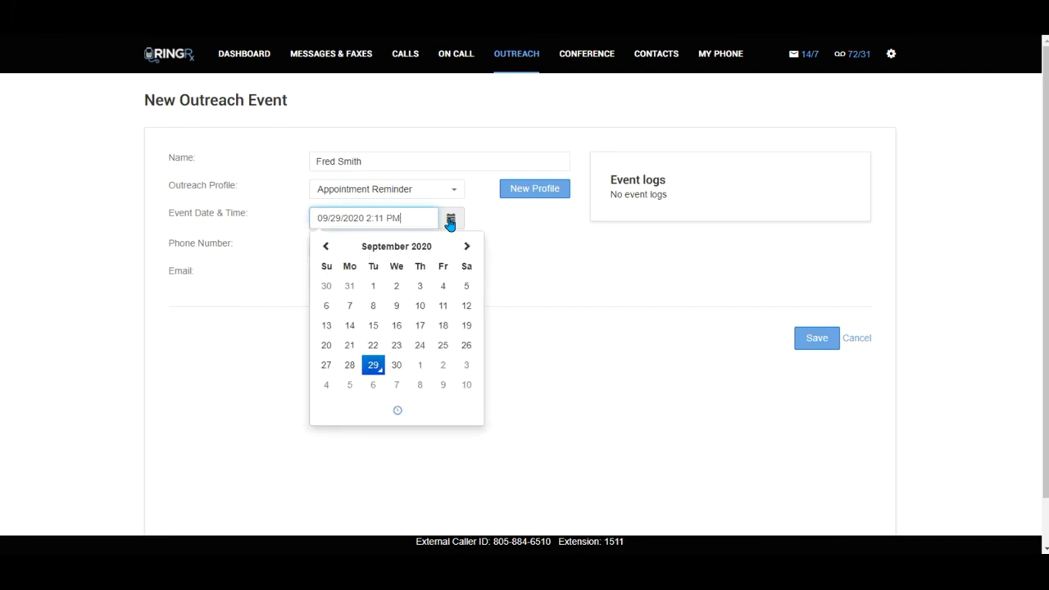
{"action": "left_click", "coordinate": [464, 365]}
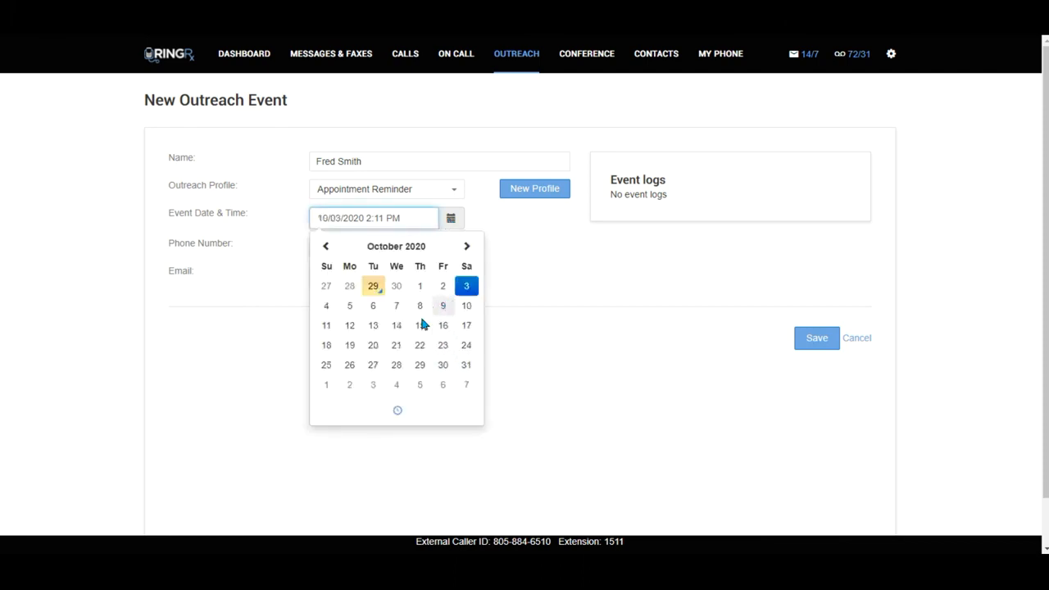
{"action": "left_click", "coordinate": [399, 411]}
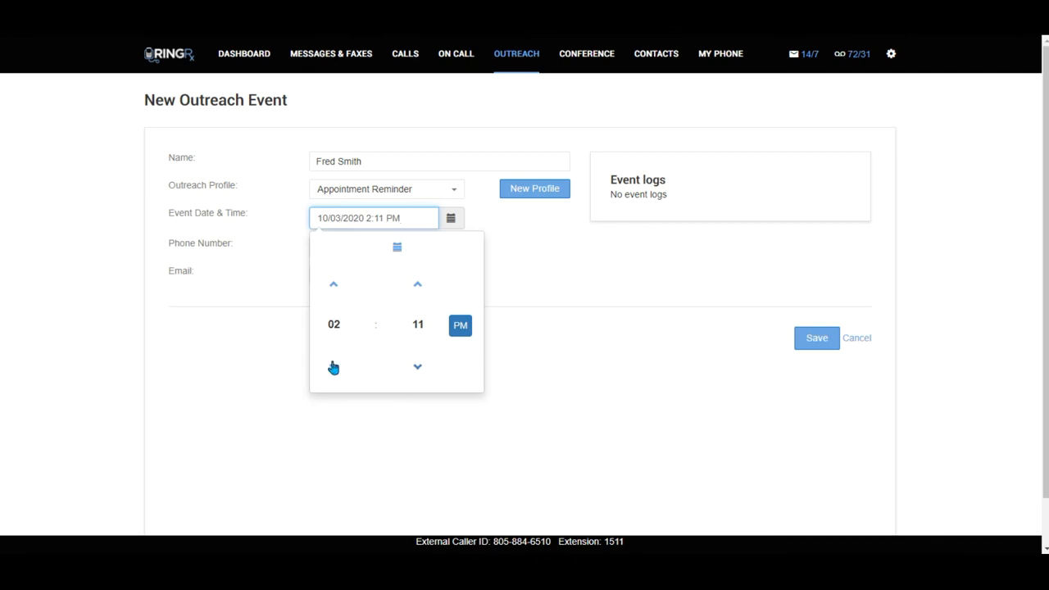
{"action": "left_click", "coordinate": [416, 367]}
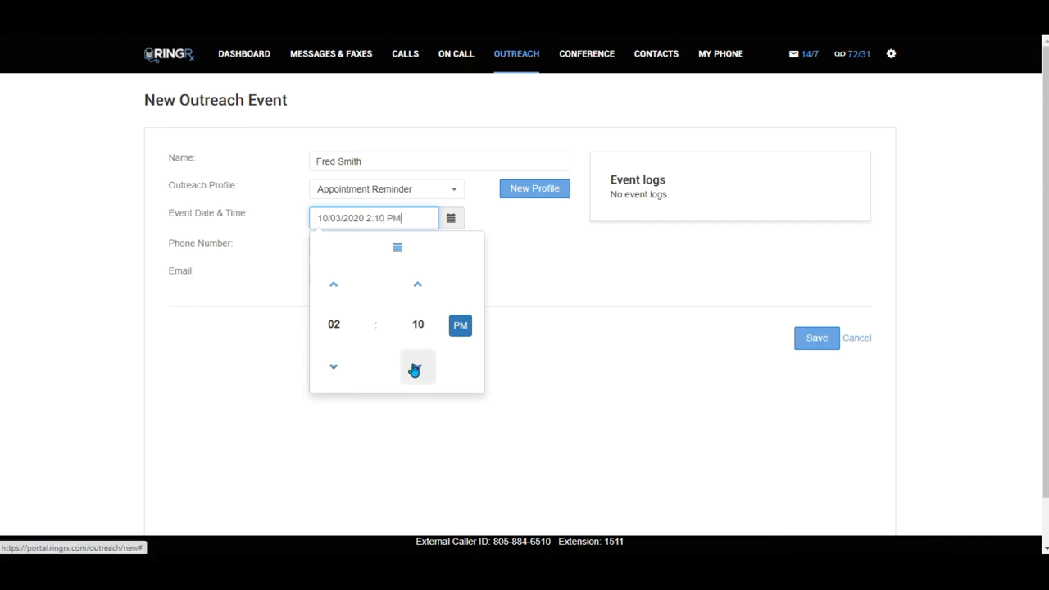
{"action": "left_click", "coordinate": [418, 325]}
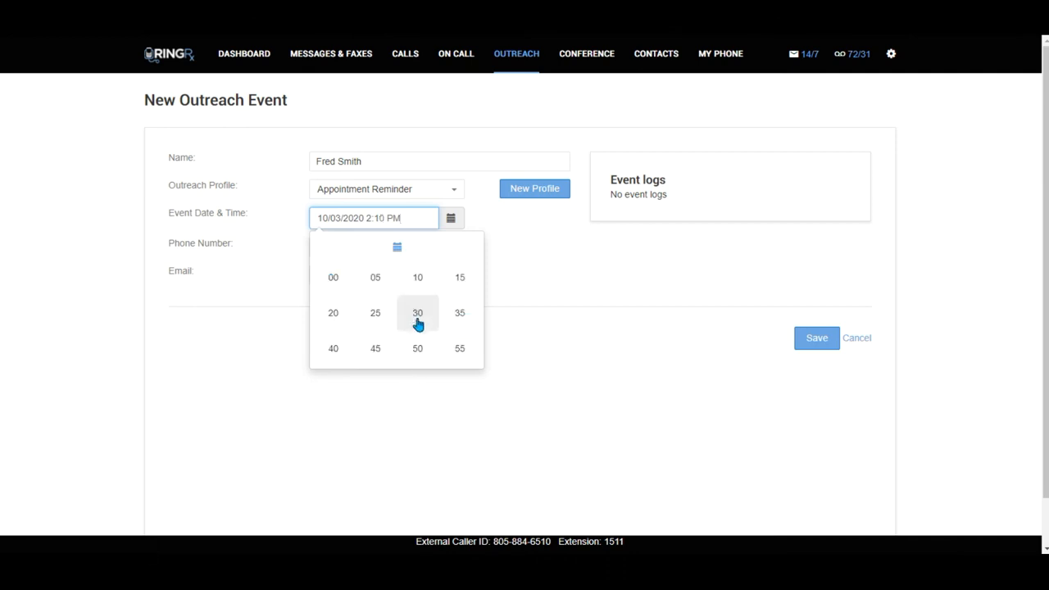
{"action": "left_click", "coordinate": [338, 283]}
{"action": "left_click", "coordinate": [401, 412]}
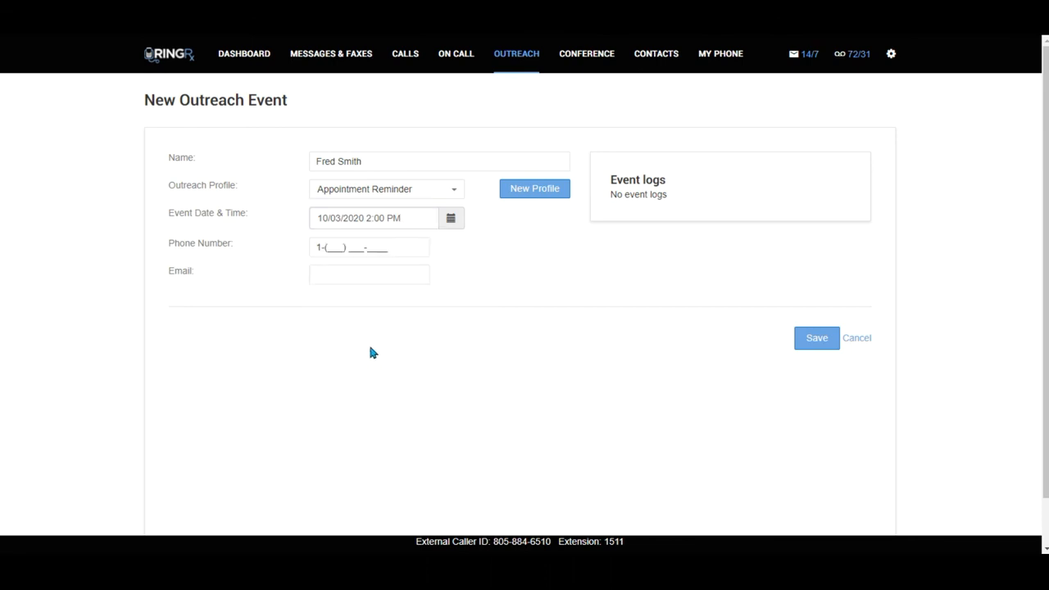
Enter the contact's phone number and save the event for Saturday, October 3
{"action": "left_click", "coordinate": [327, 246]}
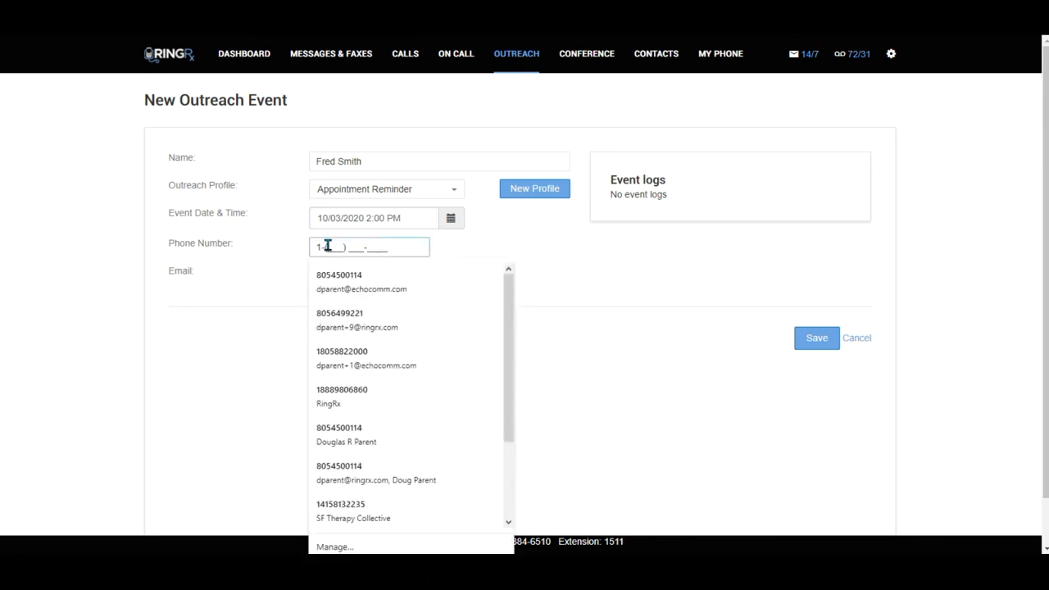
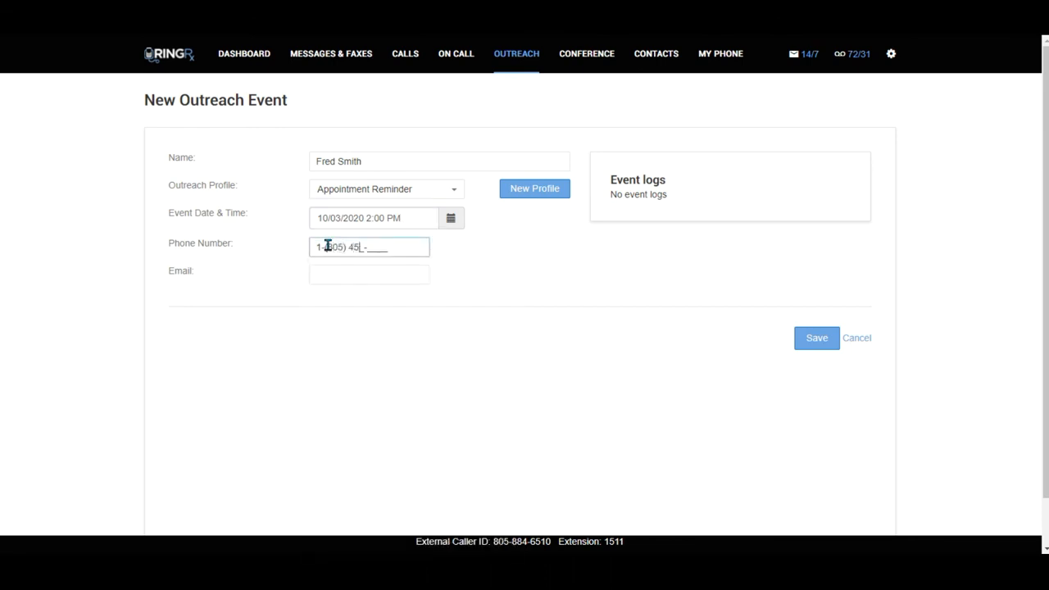
{"action": "left_click", "coordinate": [816, 344]}
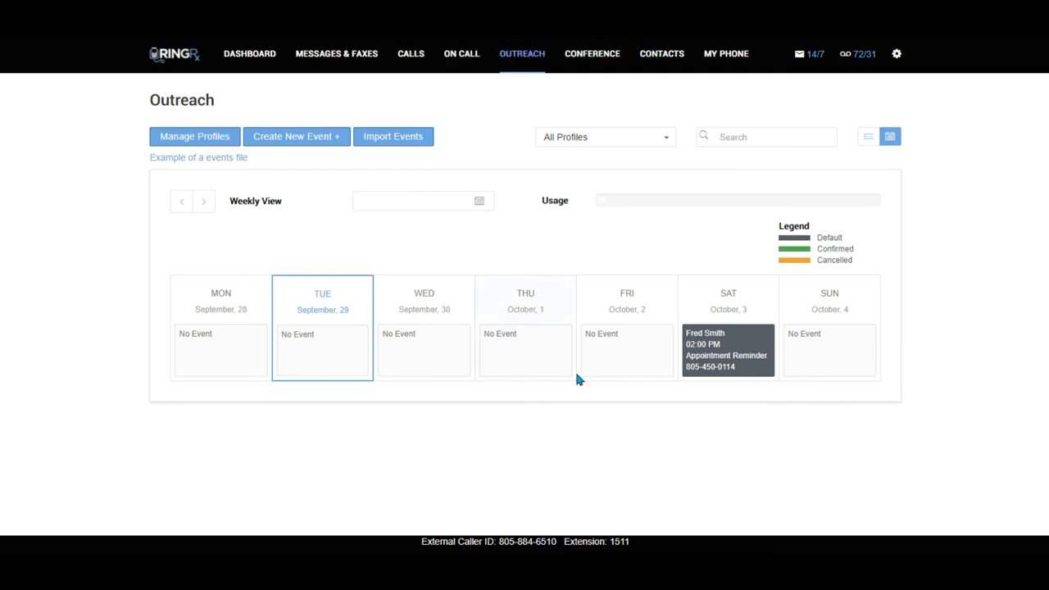
{"action": "left_click", "coordinate": [722, 354]}
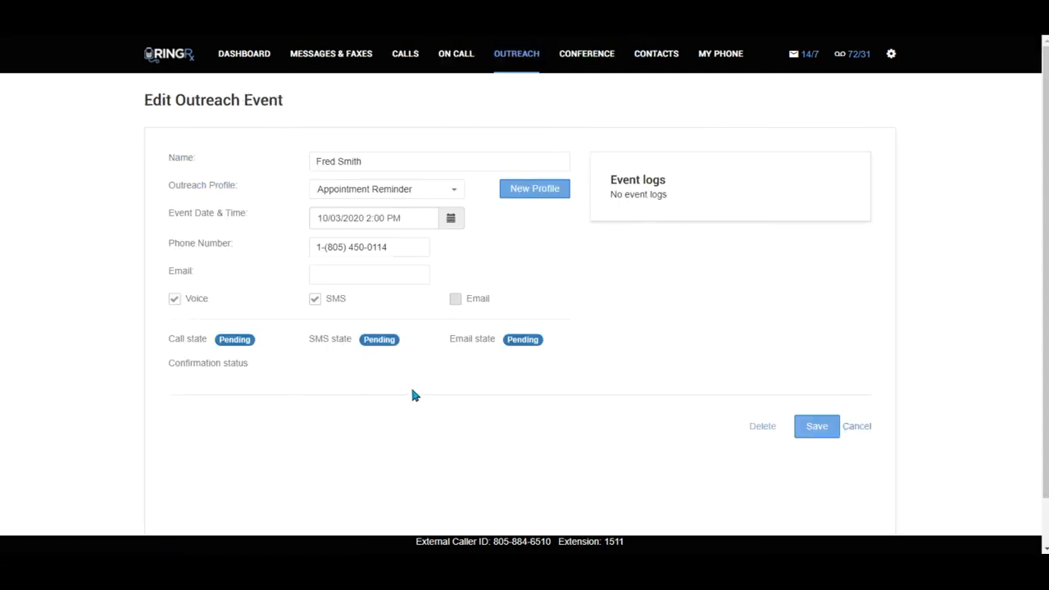
{"action": "left_click", "coordinate": [175, 300]}
{"action": "left_click", "coordinate": [811, 425]}
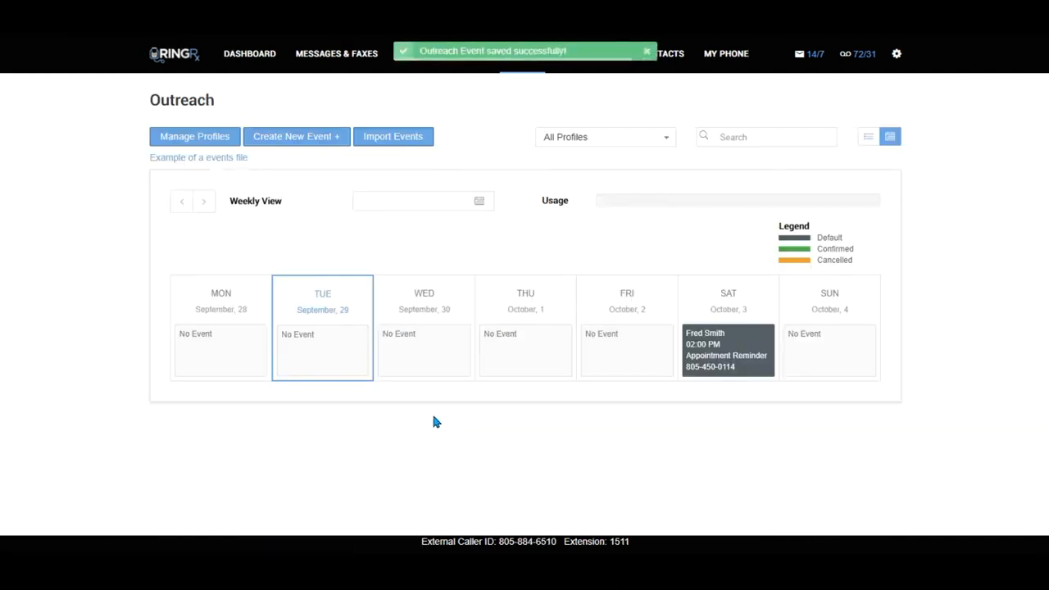